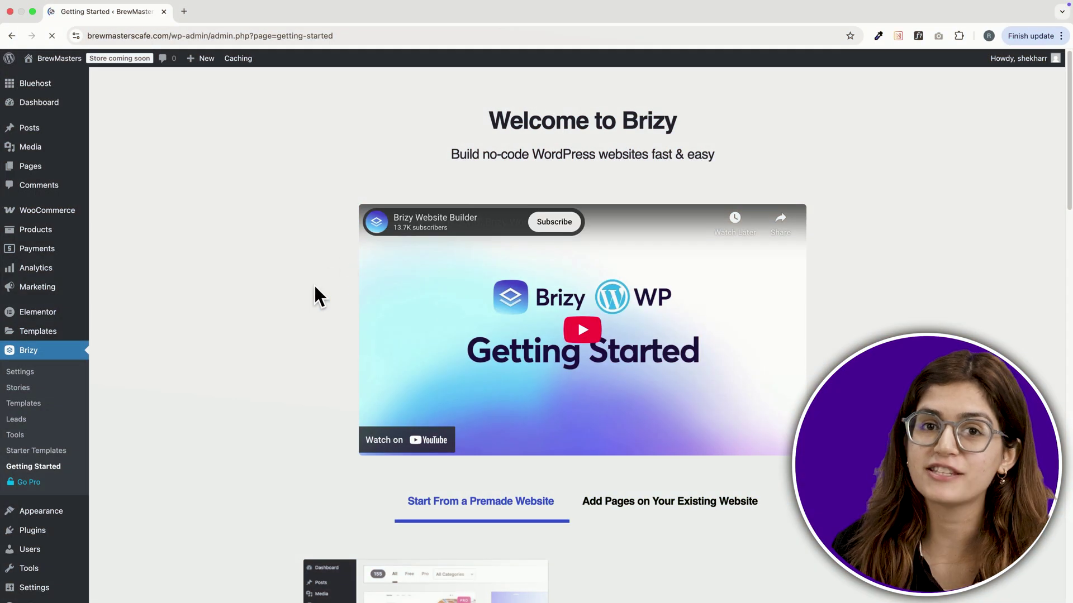
- Scroll down the BrewMasters blog page on the way to Brizy's Getting Started screen
{"action": "scroll", "coordinate": [312, 294], "scroll_direction": "down", "scroll_amount": 1}
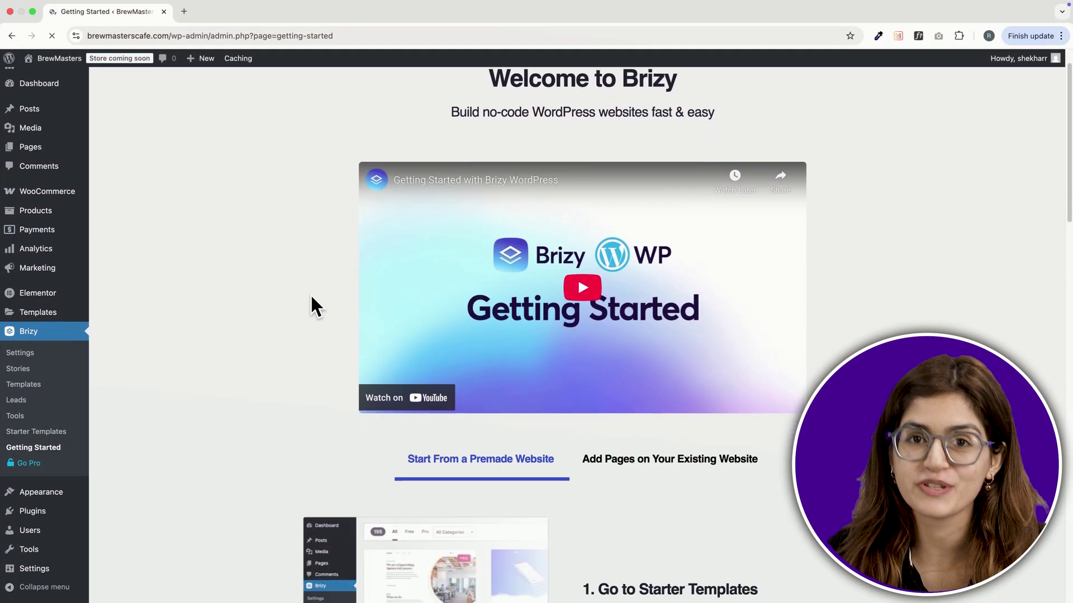
- Scroll down Brizy's Getting Started page to the premade-website and add-pages options
{"action": "scroll", "coordinate": [311, 296], "scroll_direction": "down", "scroll_amount": 7}
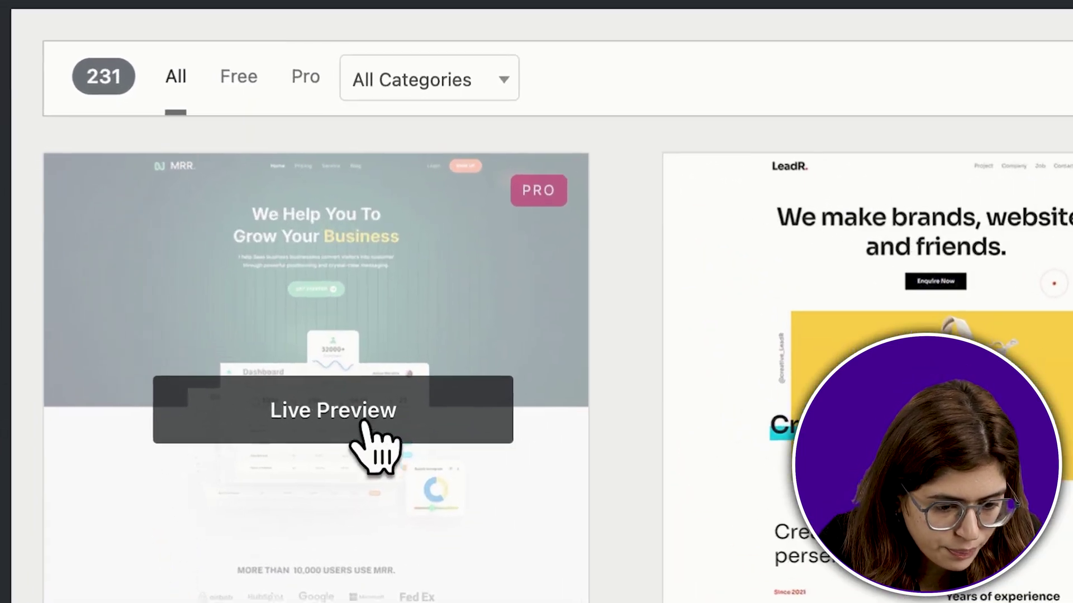
- Filter the Brizy starter templates to the 21 free ones and live-preview Design Loft
{"action": "left_click", "coordinate": [180, 93]}
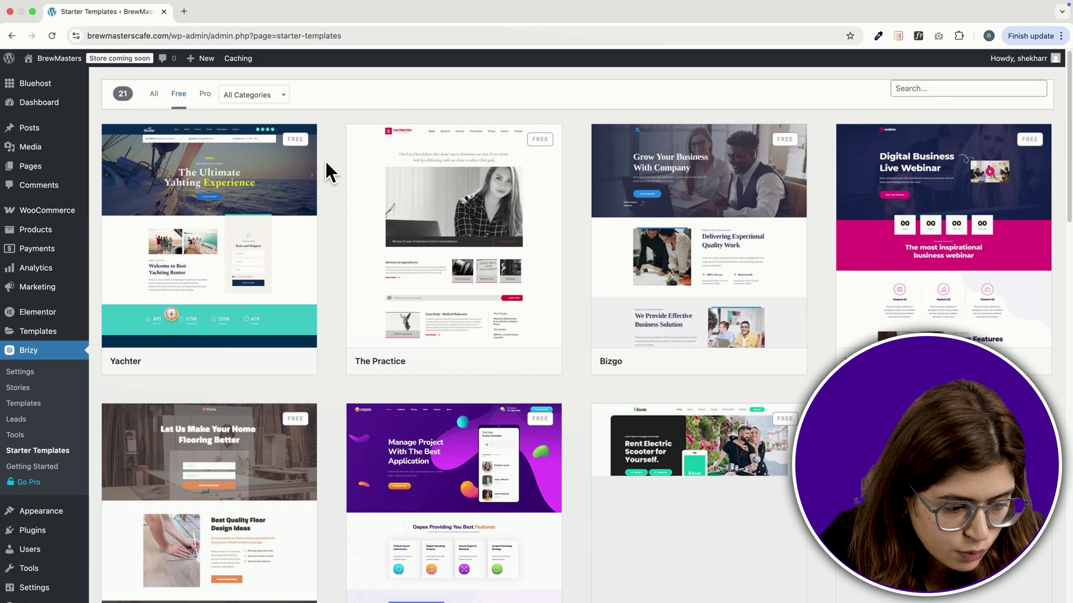
{"action": "scroll", "coordinate": [326, 164], "scroll_direction": "down", "scroll_amount": 2}
{"action": "scroll", "coordinate": [328, 171], "scroll_direction": "down", "scroll_amount": 10}
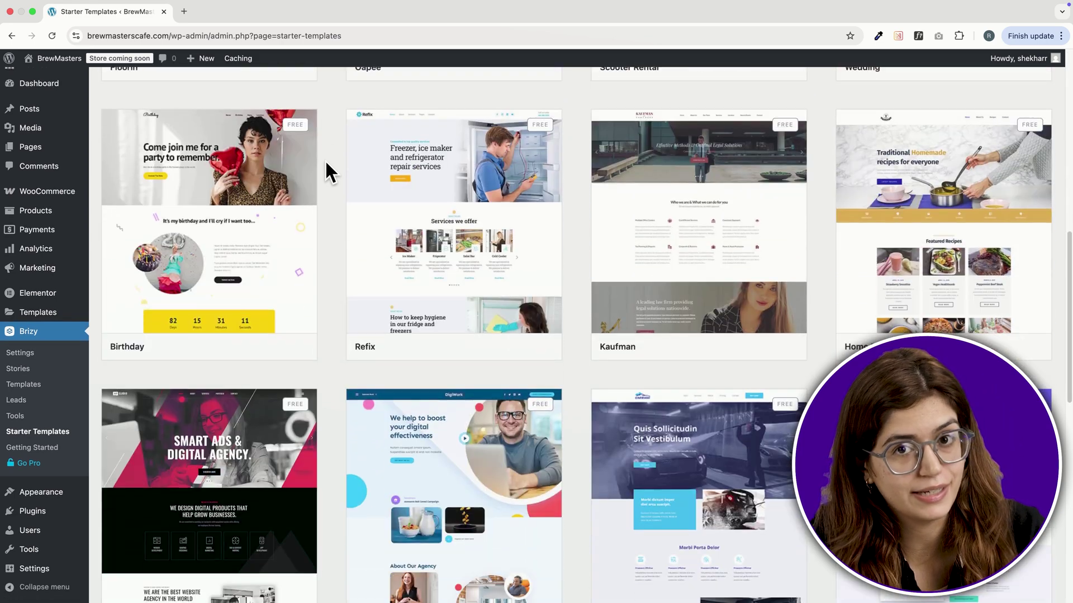
{"action": "scroll", "coordinate": [327, 169], "scroll_direction": "down", "scroll_amount": 7}
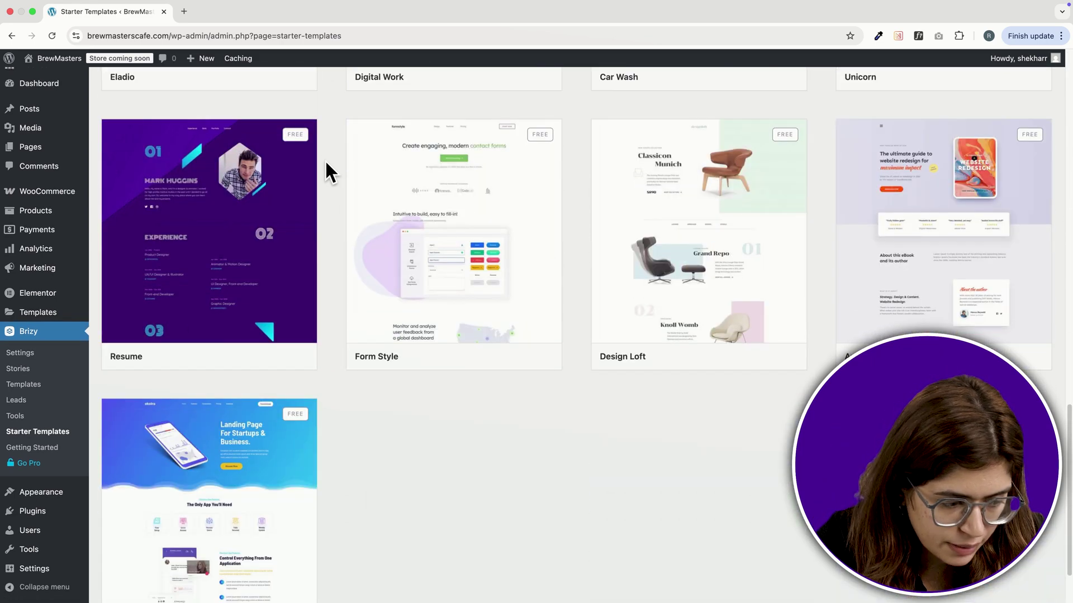
{"action": "scroll", "coordinate": [326, 163], "scroll_direction": "up", "scroll_amount": 1}
{"action": "mouse_move", "coordinate": [648, 212]}
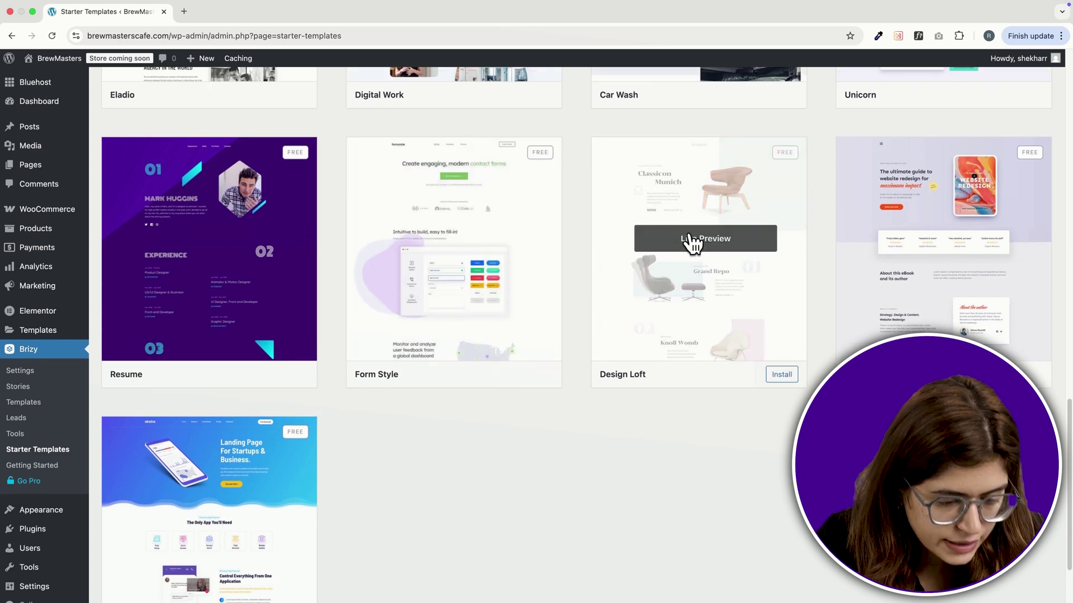
{"action": "left_click", "coordinate": [691, 241]}
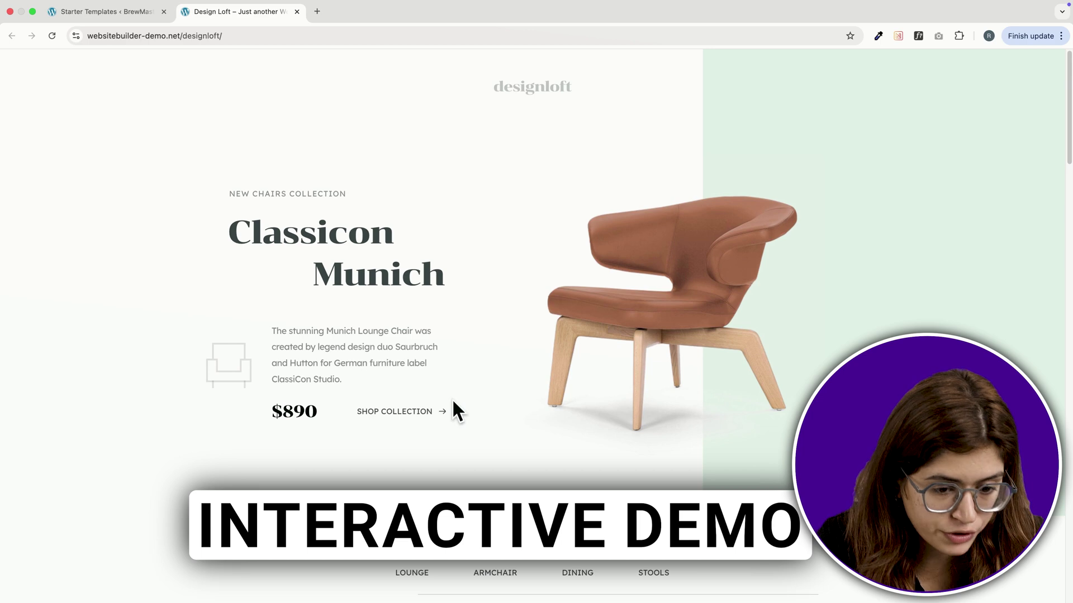
- Scroll through the Design Loft demo, then close its tab to return to the free templates
{"action": "left_click_drag", "start_coordinate": [1069, 148], "coordinate": [1069, 326]}
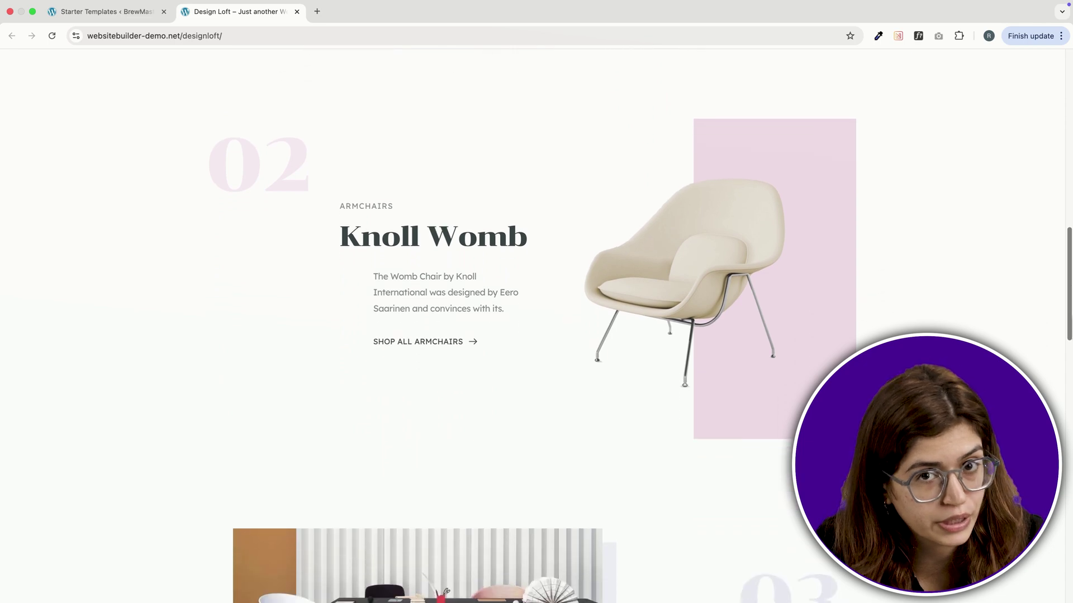
{"action": "key", "text": "super+w"}
{"action": "mouse_move", "coordinate": [787, 340]}
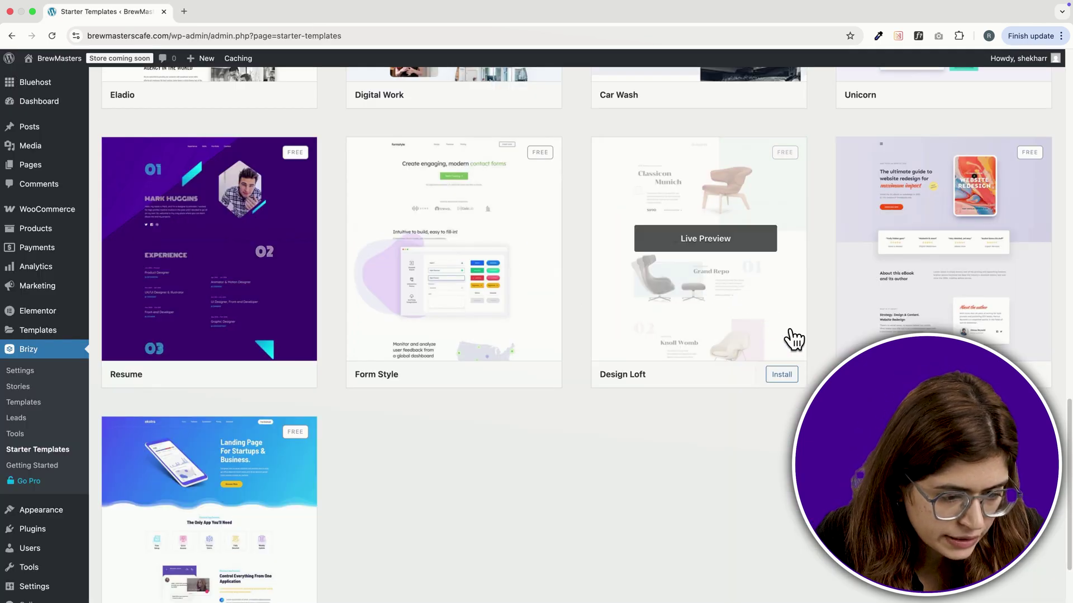
- Install Design Loft, deleting the existing content, and open the new site for editing
{"action": "left_click", "coordinate": [786, 375]}
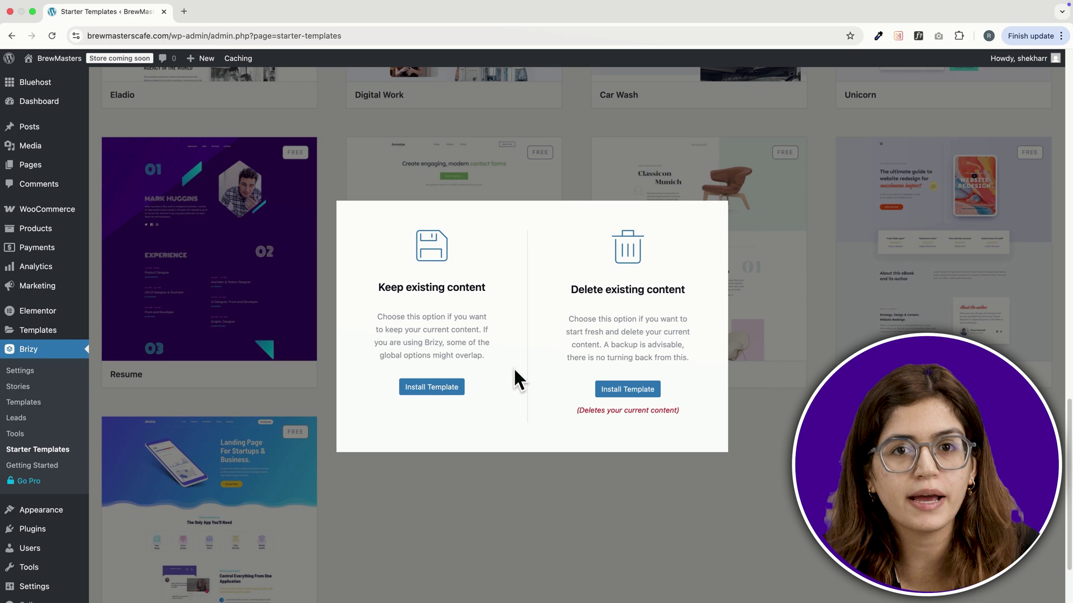
{"action": "left_click", "coordinate": [630, 389]}
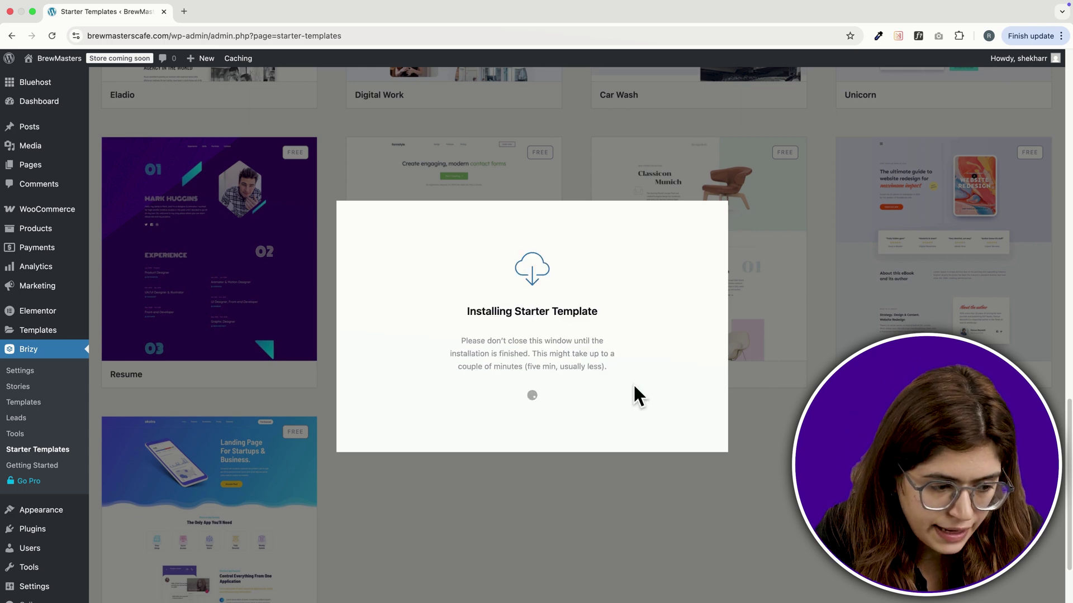
{"action": "left_click", "coordinate": [558, 392]}
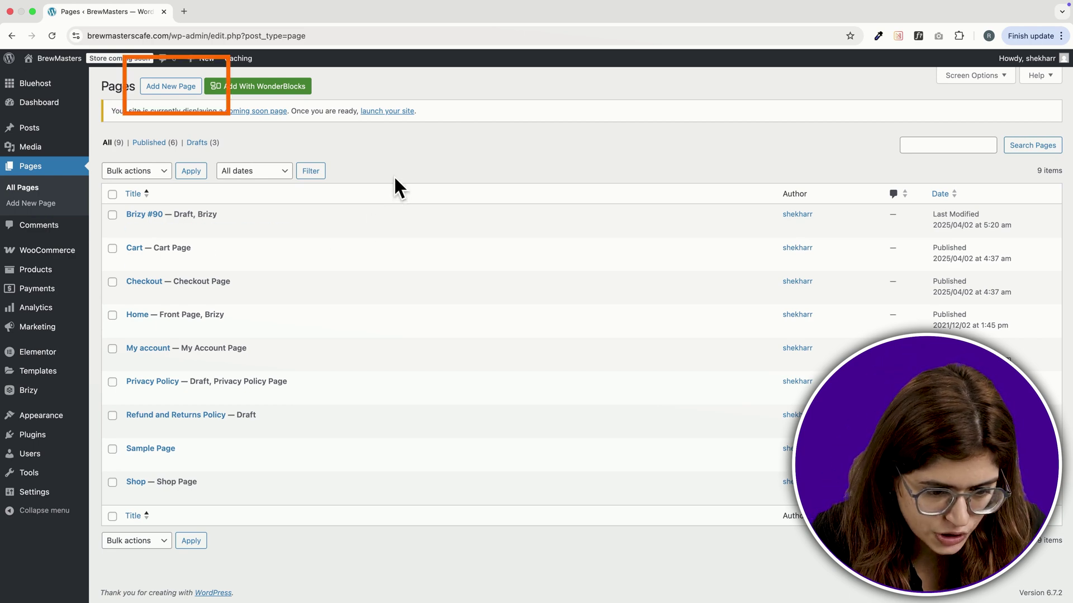
- Title the new page 'Portfolio' and open it in the Brizy editor
{"action": "type", "text": "Portfolio"}
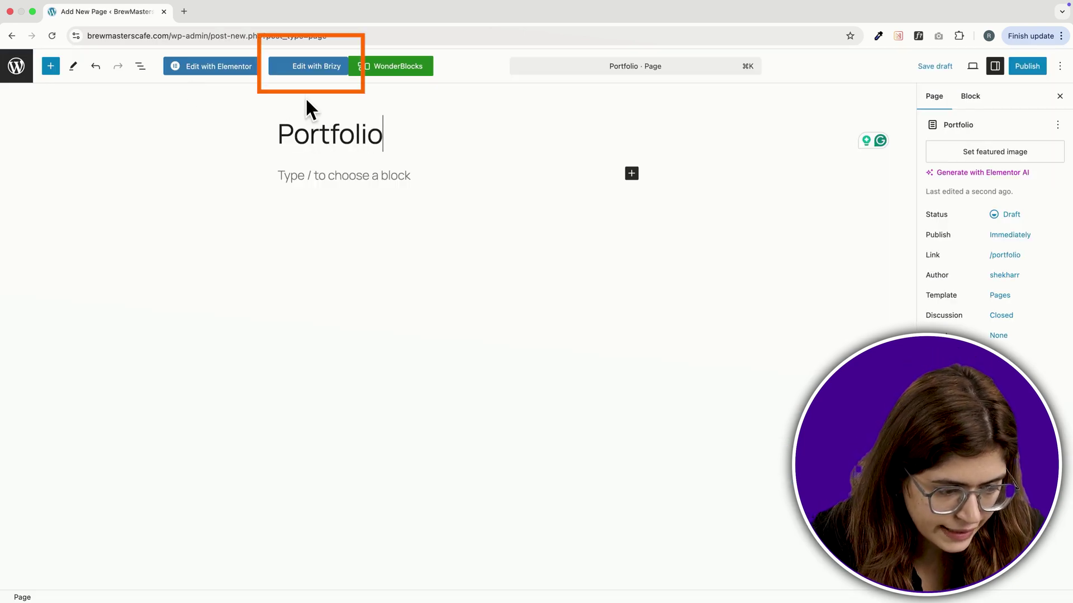
{"action": "left_click", "coordinate": [308, 67]}
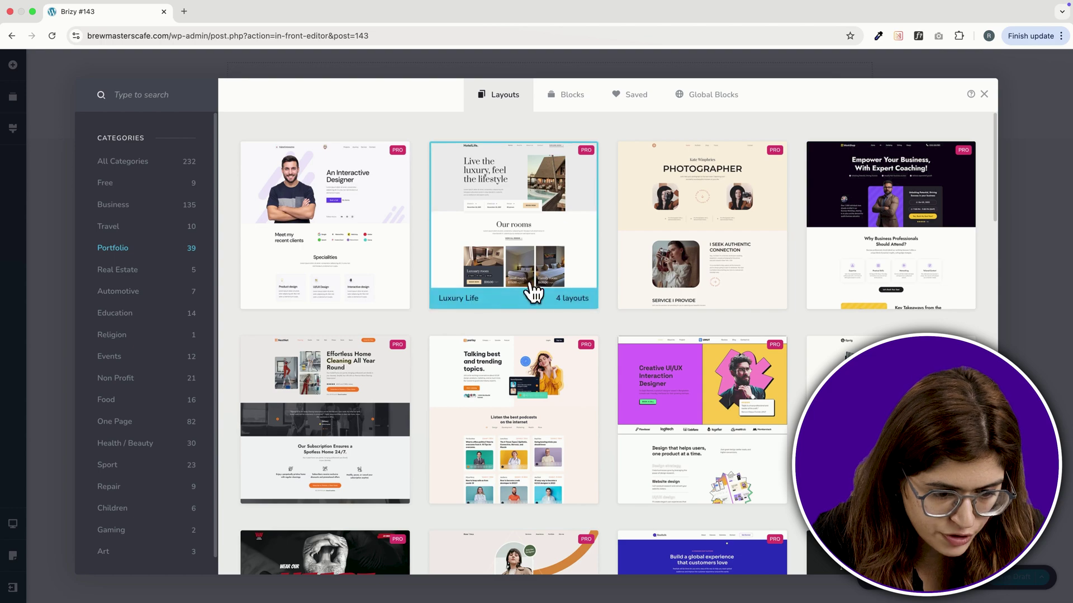
- Import the Birthday portfolio layout and review it from the party hero down to the footer
{"action": "scroll", "coordinate": [606, 330], "scroll_direction": "down", "scroll_amount": 5}
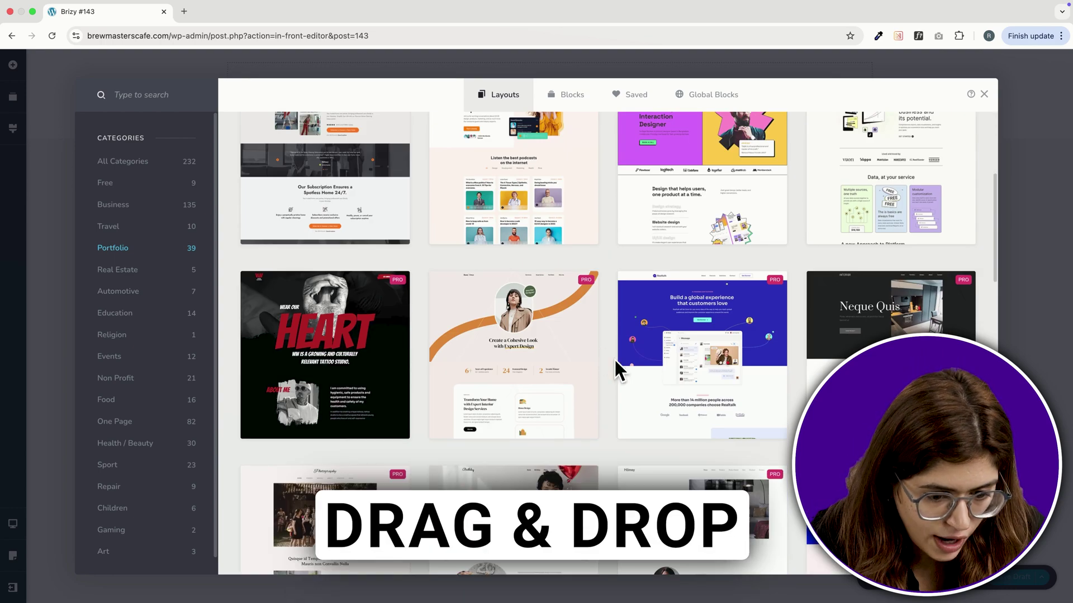
{"action": "scroll", "coordinate": [614, 360], "scroll_direction": "down", "scroll_amount": 5}
{"action": "scroll", "coordinate": [613, 357], "scroll_direction": "up", "scroll_amount": 2}
{"action": "left_click", "coordinate": [551, 323]}
{"action": "left_click", "coordinate": [801, 564]}
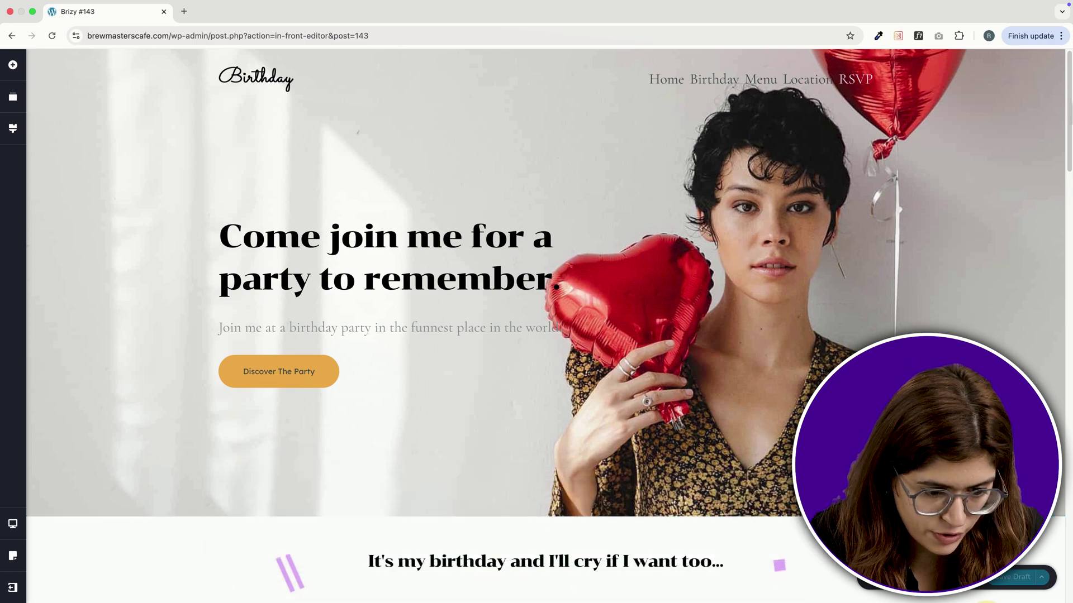
{"action": "scroll", "coordinate": [1027, 371], "scroll_direction": "down", "scroll_amount": 9}
{"action": "scroll", "coordinate": [546, 326], "scroll_direction": "down", "scroll_amount": 20}
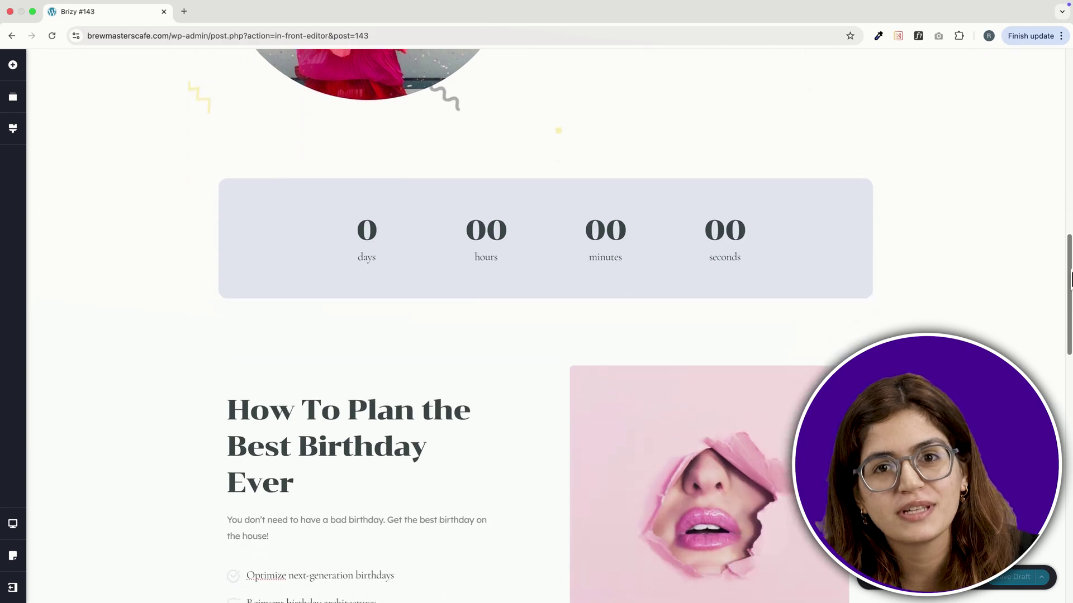
{"action": "scroll", "coordinate": [546, 326], "scroll_direction": "down", "scroll_amount": 5}
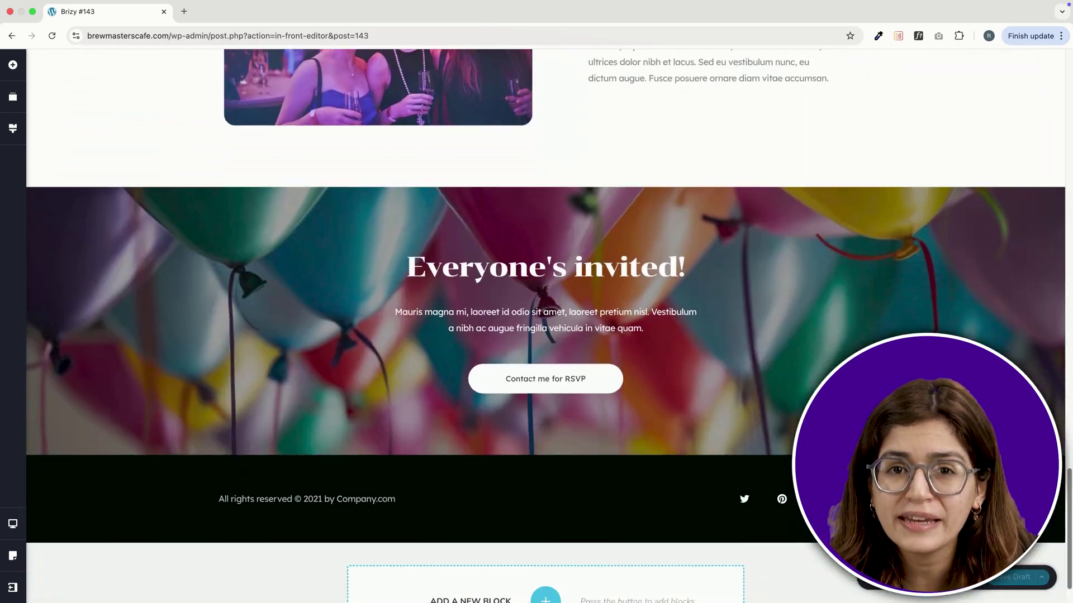
{"action": "scroll", "coordinate": [1039, 180], "scroll_direction": "up", "scroll_amount": 20}
{"action": "scroll", "coordinate": [1037, 171], "scroll_direction": "up", "scroll_amount": 9}
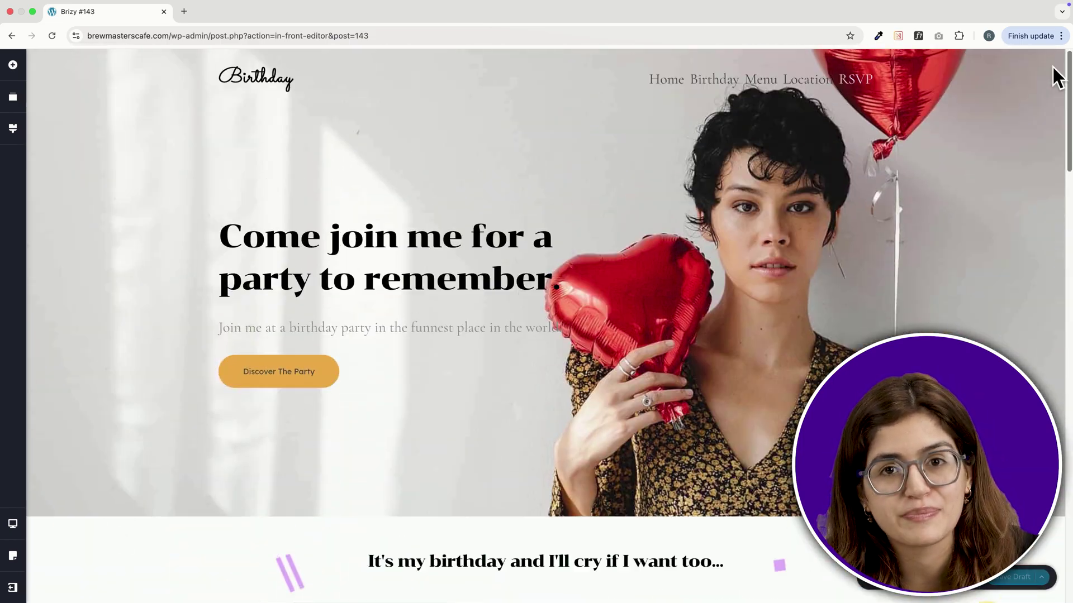
{"action": "mouse_move", "coordinate": [24, 519]}
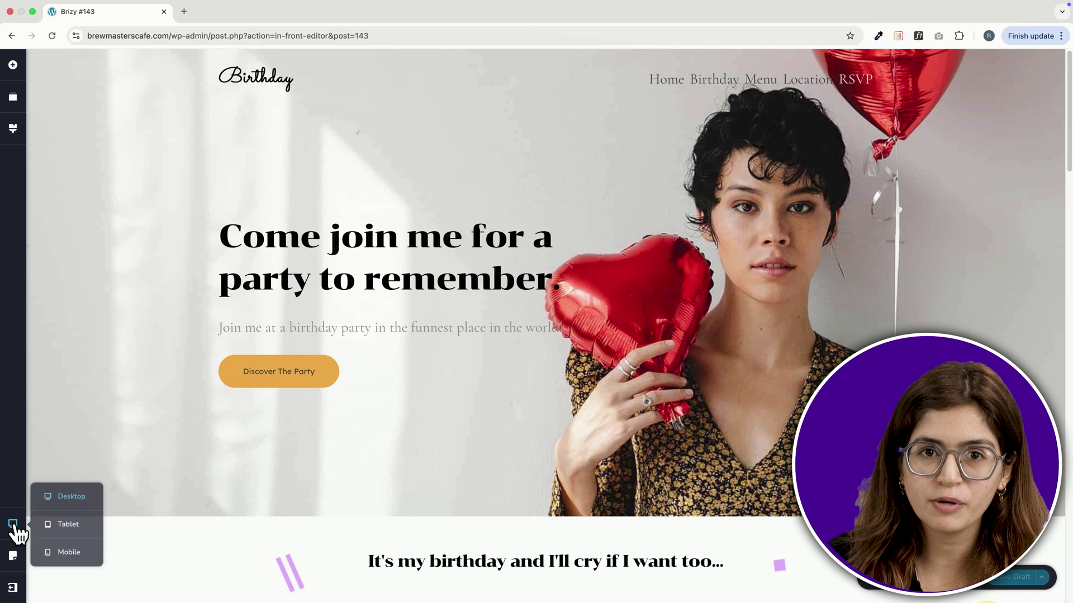
{"action": "left_click", "coordinate": [71, 551]}
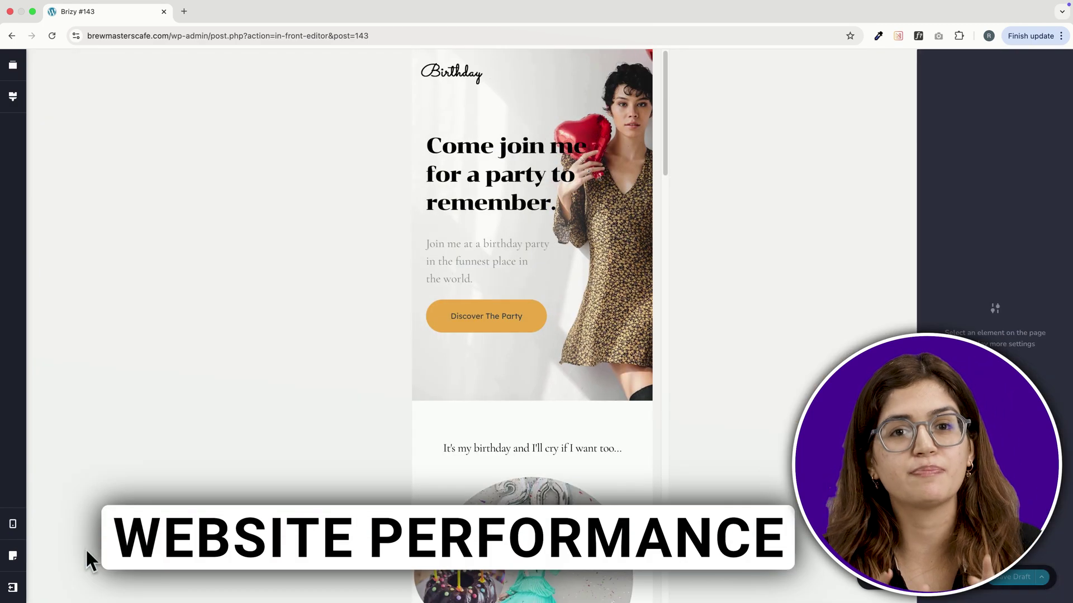
{"action": "left_click_drag", "start_coordinate": [665, 170], "coordinate": [687, 437]}
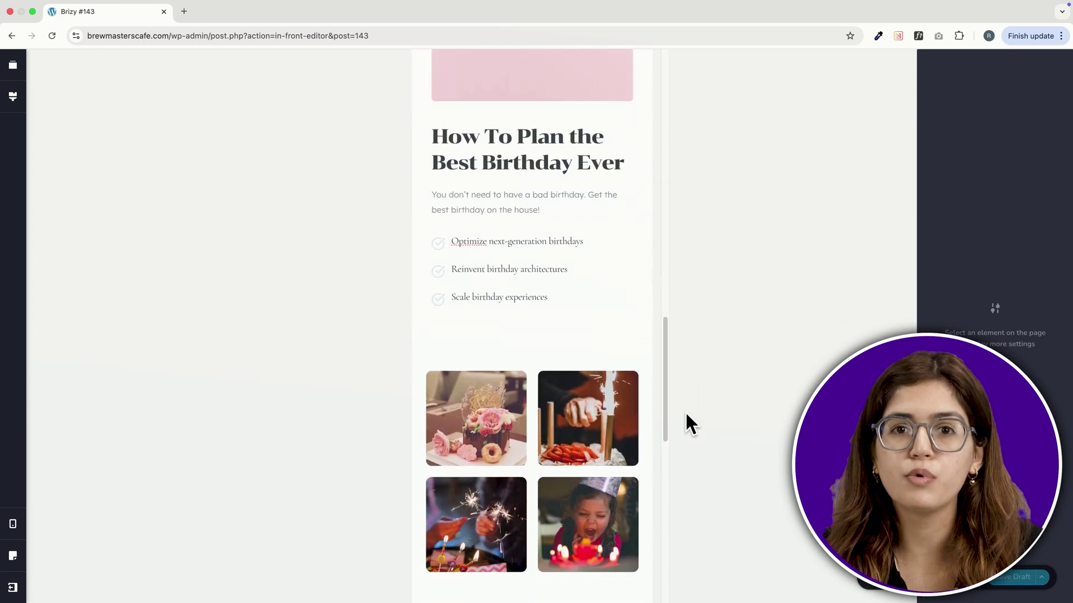
{"action": "left_click_drag", "start_coordinate": [668, 397], "coordinate": [672, 555]}
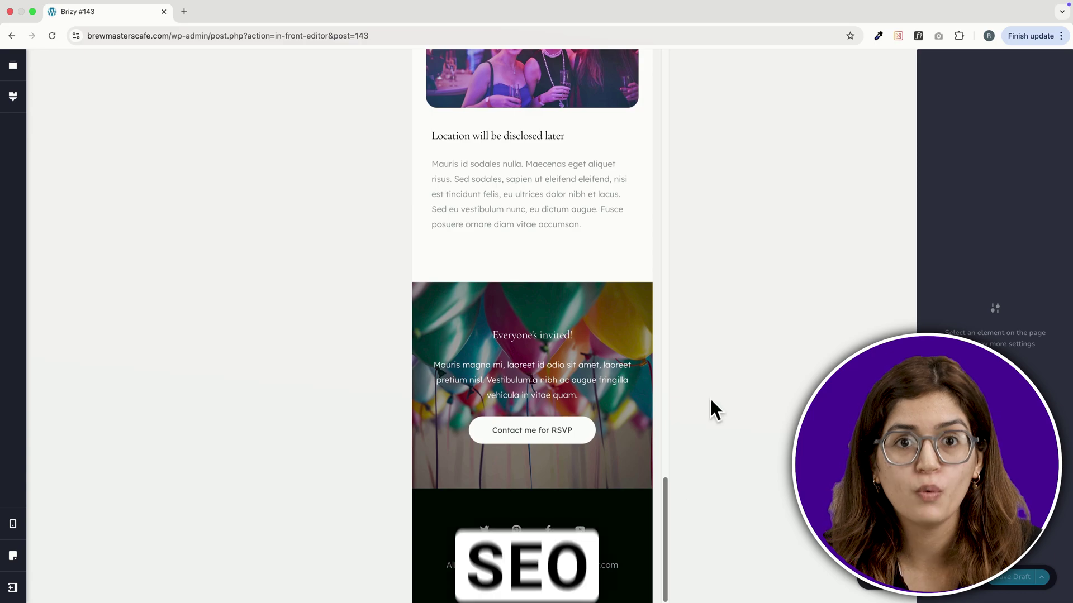
{"action": "left_click_drag", "start_coordinate": [666, 501], "coordinate": [658, 54]}
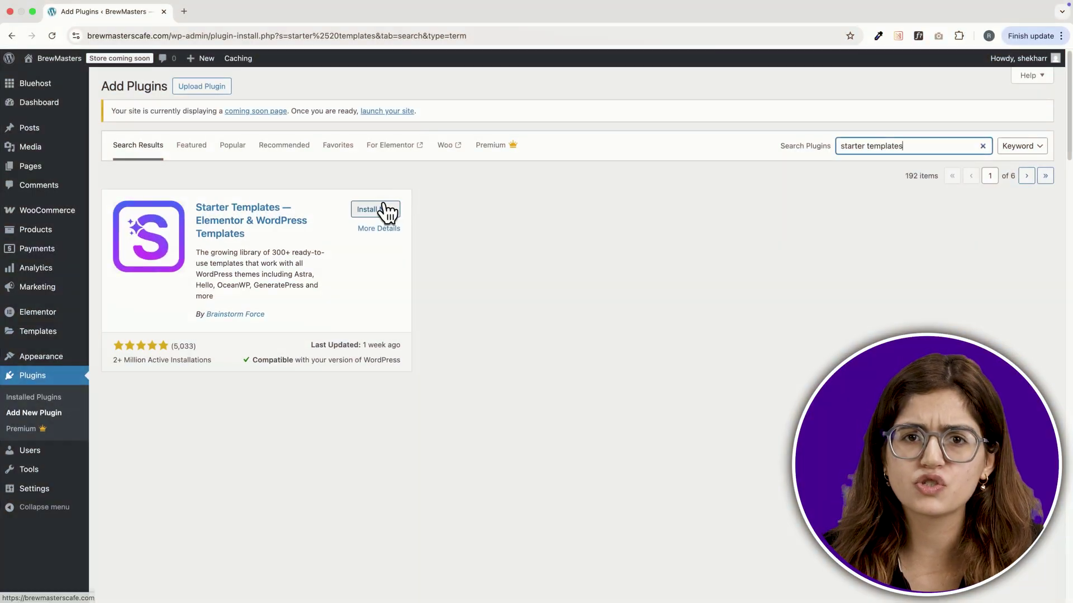
- Install and activate the Starter Templates plugin, then browse its template library
{"action": "left_click", "coordinate": [384, 210]}
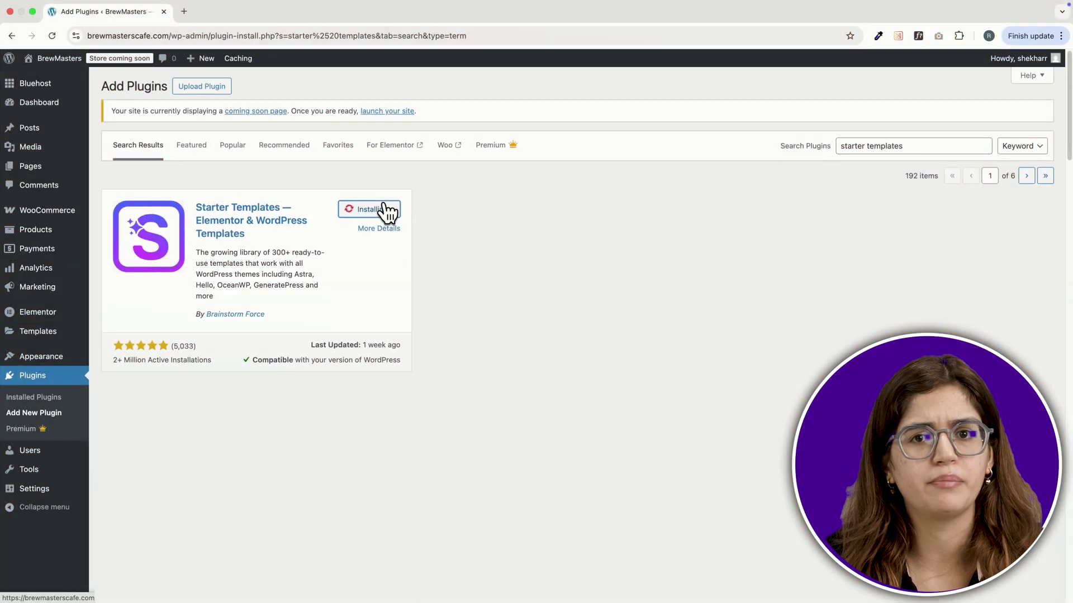
{"action": "left_click", "coordinate": [385, 211]}
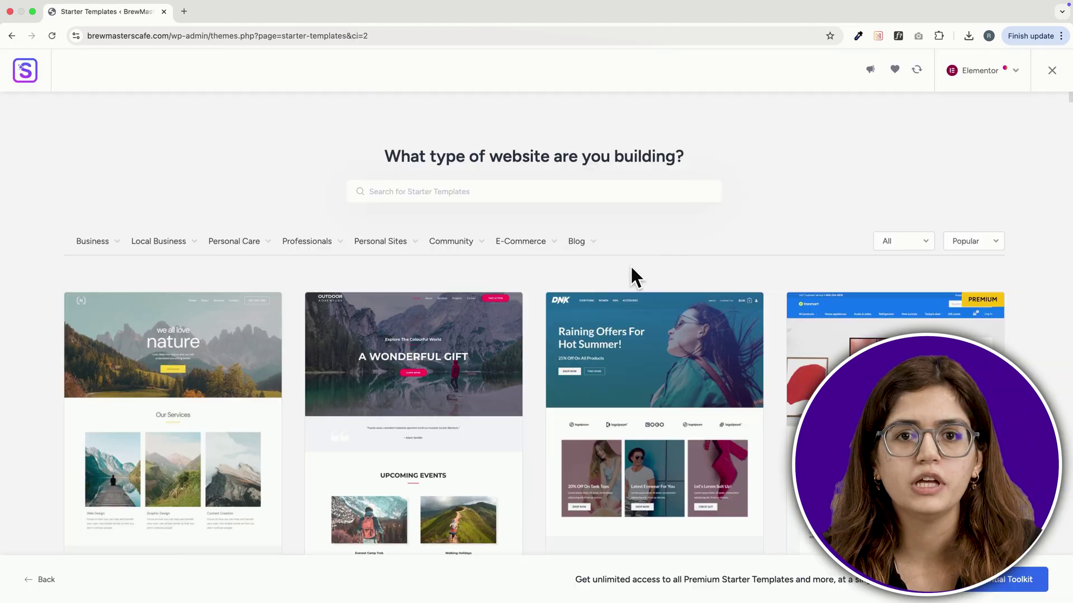
{"action": "scroll", "coordinate": [629, 263], "scroll_direction": "down", "scroll_amount": 3}
{"action": "scroll", "coordinate": [630, 257], "scroll_direction": "down", "scroll_amount": 20}
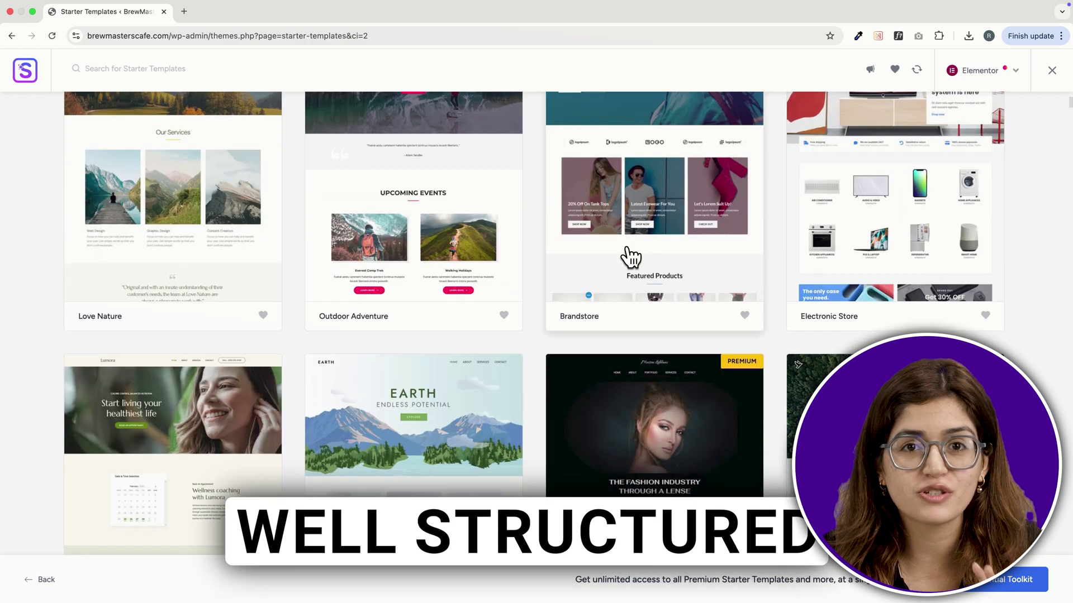
{"action": "scroll", "coordinate": [528, 371], "scroll_direction": "down", "scroll_amount": 4}
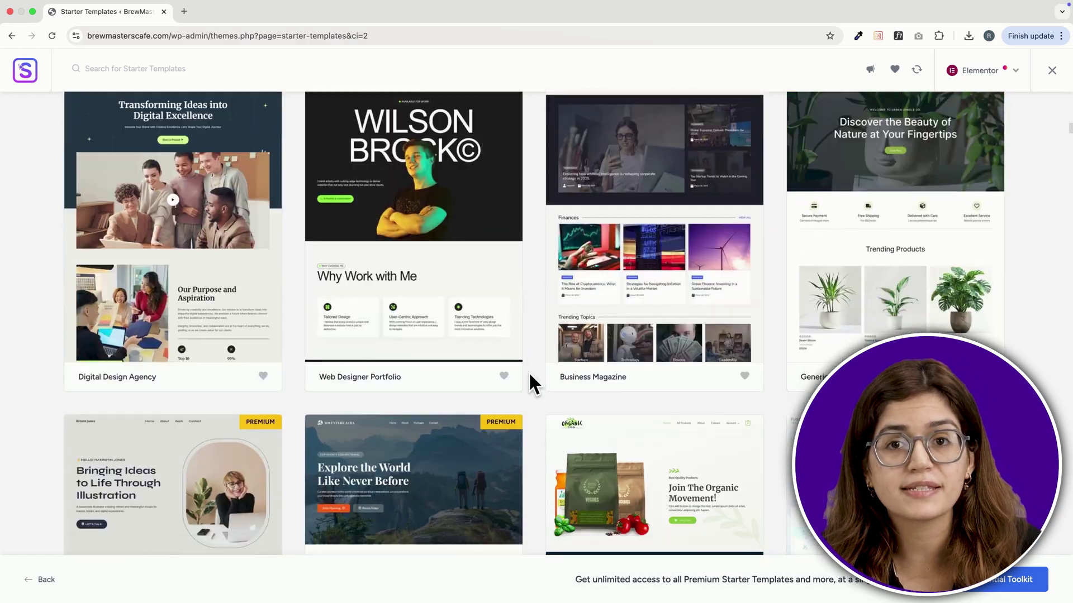
{"action": "scroll", "coordinate": [527, 371], "scroll_direction": "up", "scroll_amount": 1}
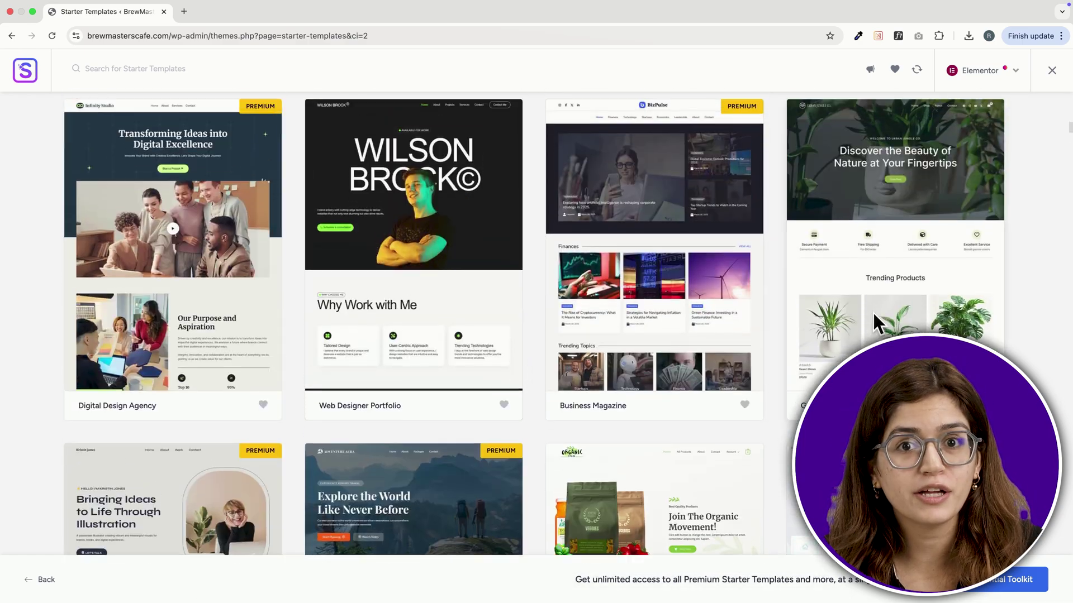
- Choose the Urban Jungle plant-store template for the BrewMasters site
{"action": "left_click", "coordinate": [874, 321]}
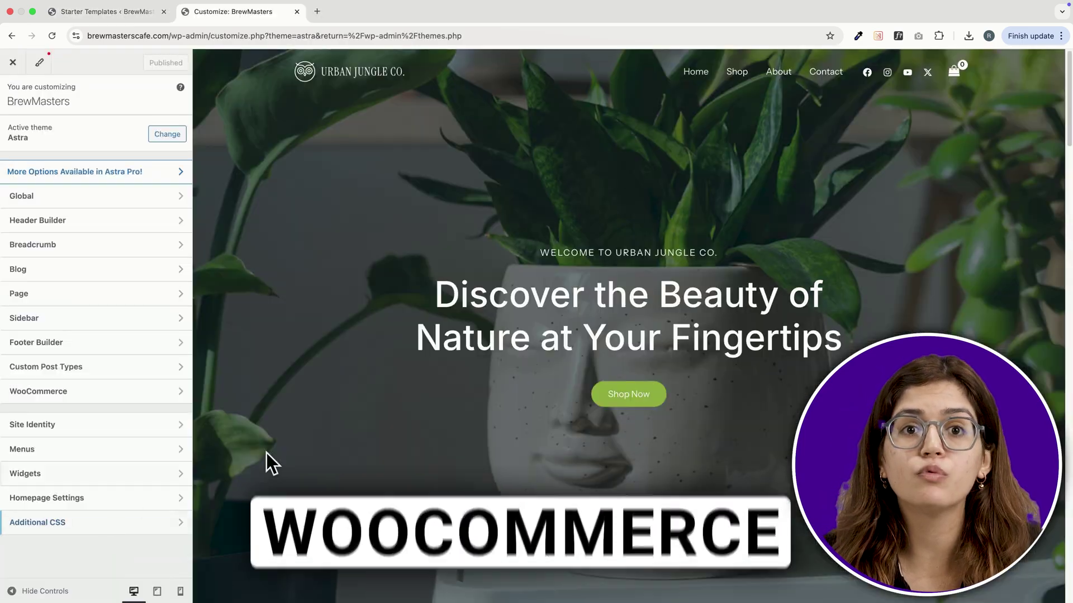
{"action": "scroll", "coordinate": [290, 474], "scroll_direction": "down", "scroll_amount": 10}
{"action": "scroll", "coordinate": [302, 496], "scroll_direction": "up", "scroll_amount": 3}
{"action": "scroll", "coordinate": [301, 496], "scroll_direction": "down", "scroll_amount": 15}
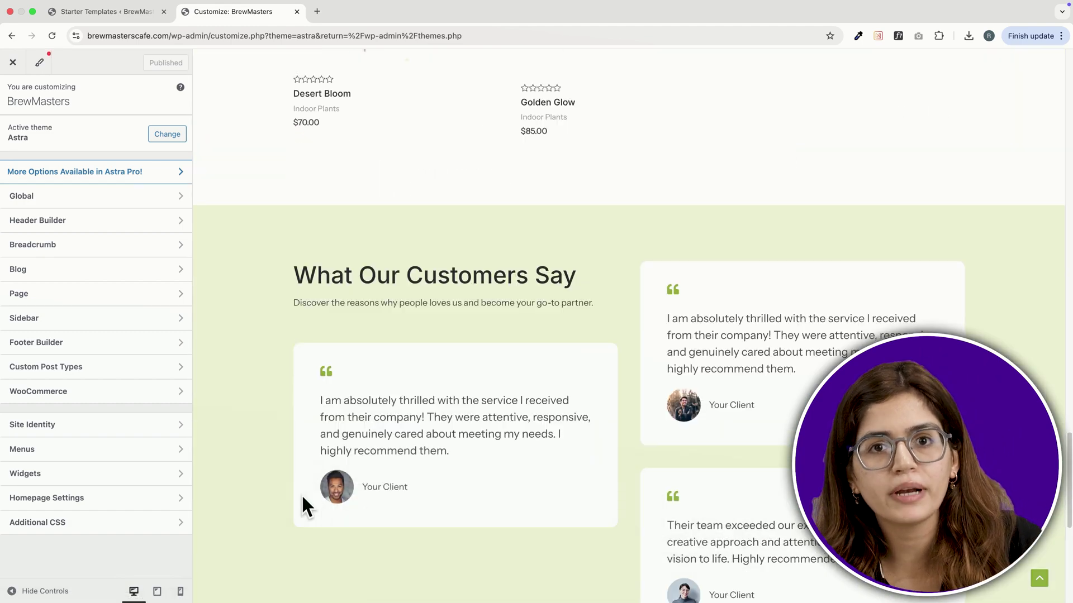
- Scroll through the Customizer preview of BrewMasters with the Urban Jungle design
{"action": "scroll", "coordinate": [302, 497], "scroll_direction": "up", "scroll_amount": 10}
{"action": "scroll", "coordinate": [301, 503], "scroll_direction": "down", "scroll_amount": 2}
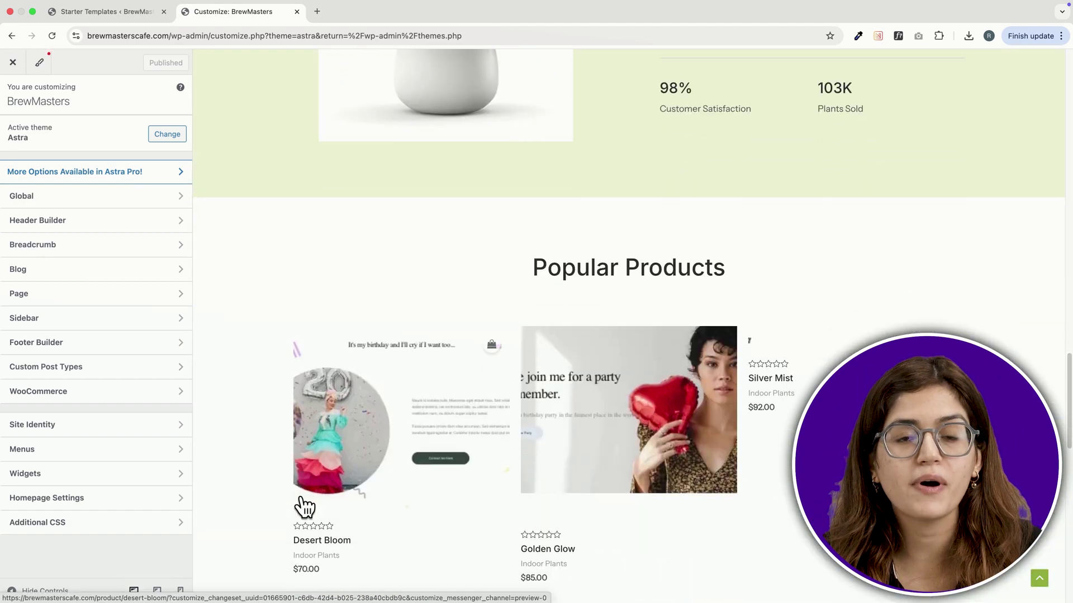
{"action": "scroll", "coordinate": [305, 506], "scroll_direction": "down", "scroll_amount": 15}
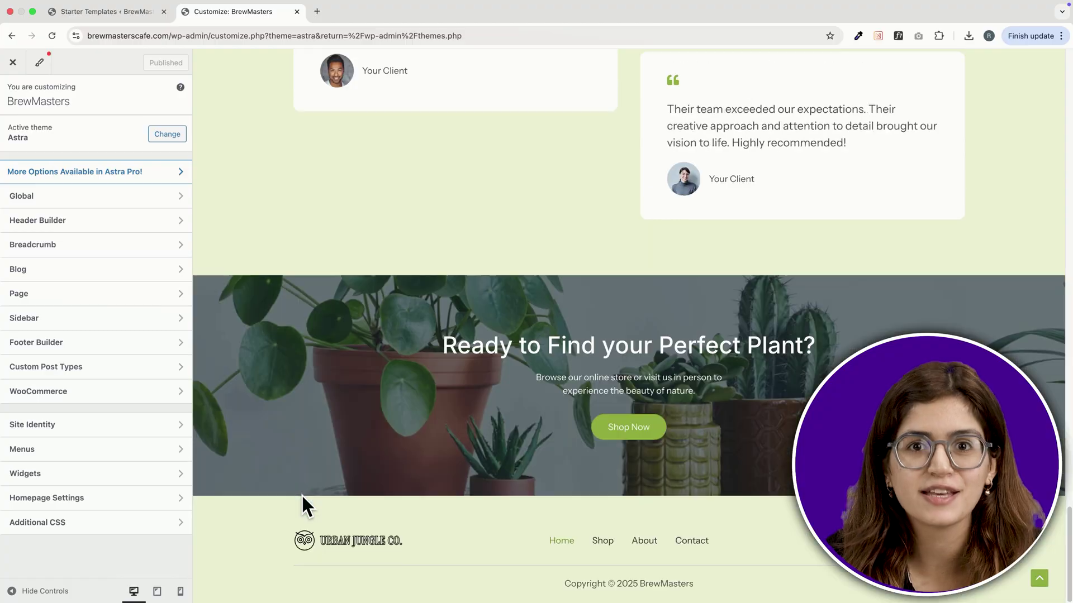
{"action": "scroll", "coordinate": [302, 503], "scroll_direction": "up", "scroll_amount": 10}
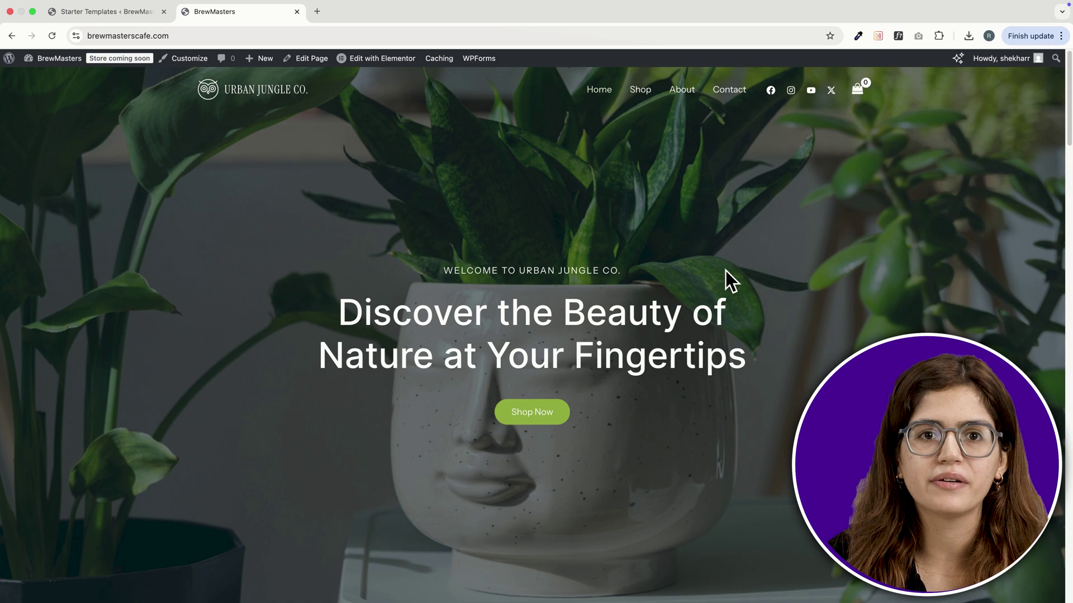
- Compare the cooking-course and outdoor-adventure demo sites, ending back on the Starter Templates gallery
{"action": "scroll", "coordinate": [736, 282], "scroll_direction": "down", "scroll_amount": 10}
{"action": "scroll", "coordinate": [736, 282], "scroll_direction": "down", "scroll_amount": 8}
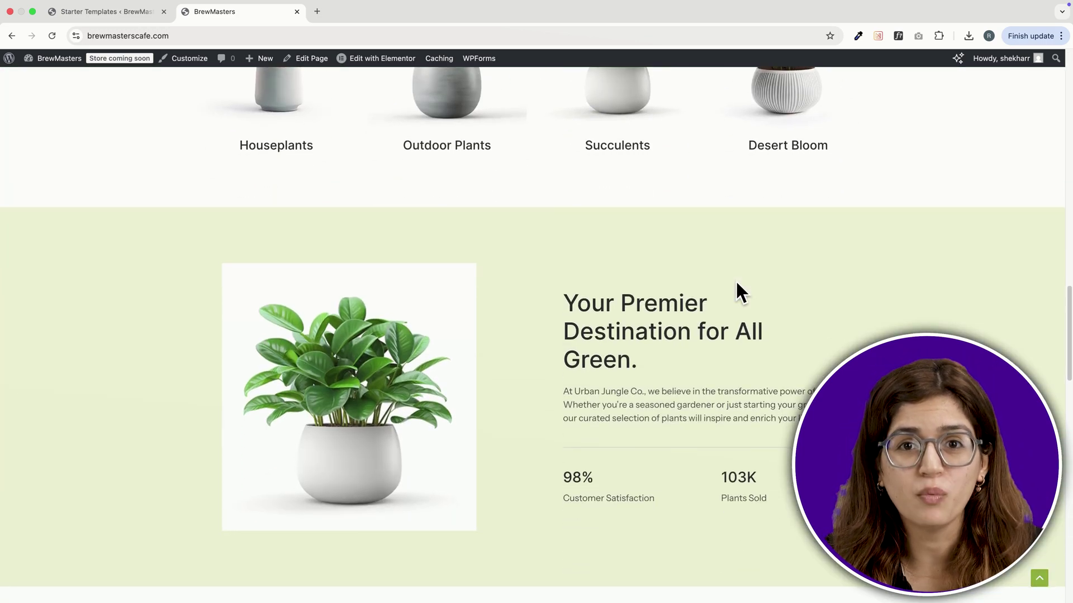
{"action": "scroll", "coordinate": [735, 280], "scroll_direction": "up", "scroll_amount": 10}
{"action": "scroll", "coordinate": [735, 280], "scroll_direction": "up", "scroll_amount": 6}
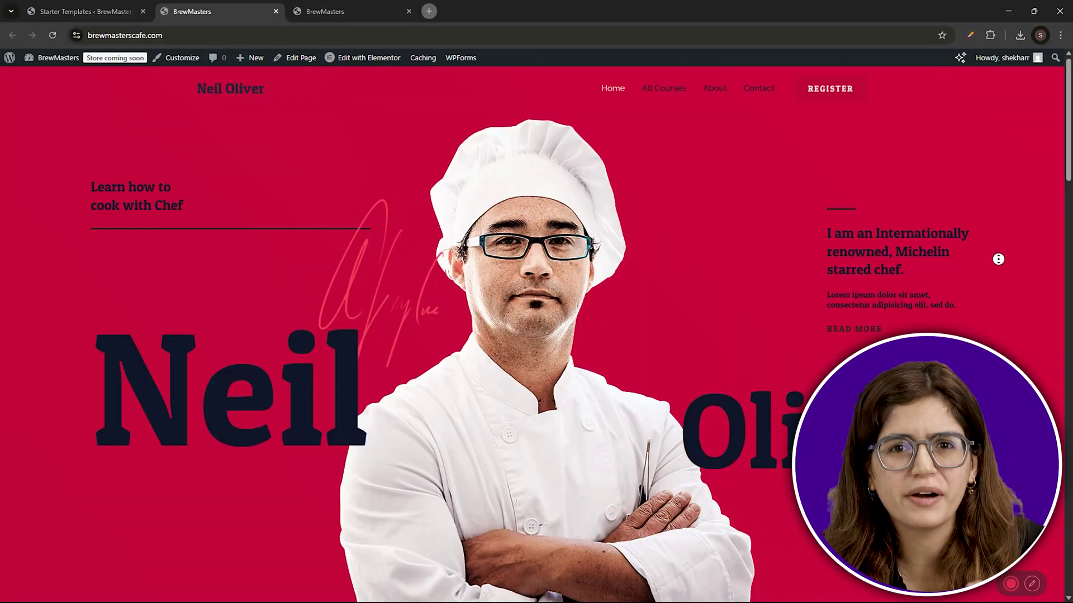
{"action": "scroll", "coordinate": [1000, 278], "scroll_direction": "down", "scroll_amount": 7}
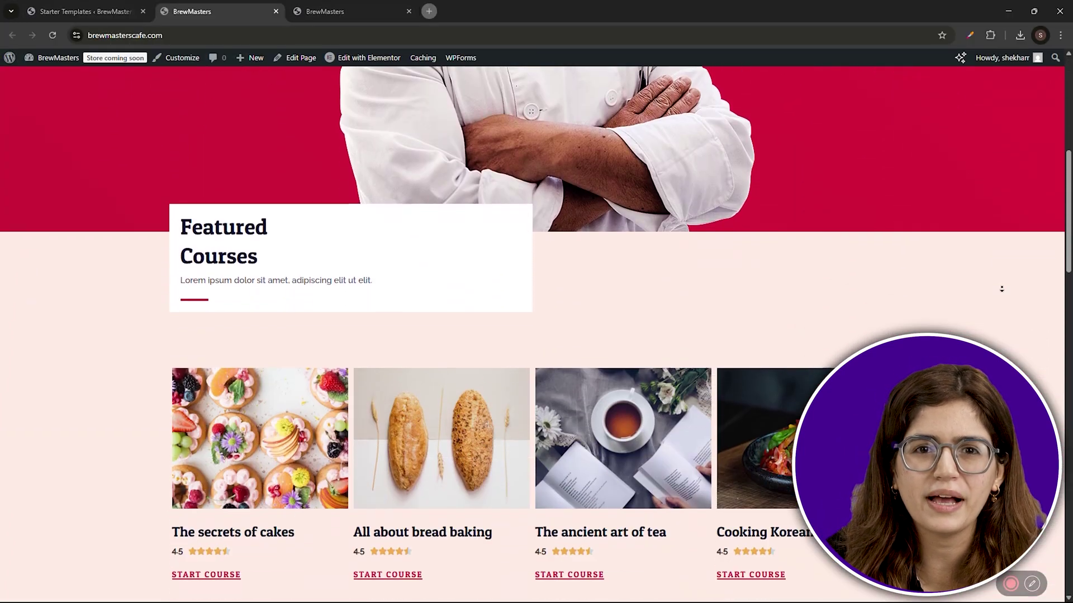
{"action": "scroll", "coordinate": [1001, 289], "scroll_direction": "down", "scroll_amount": 15}
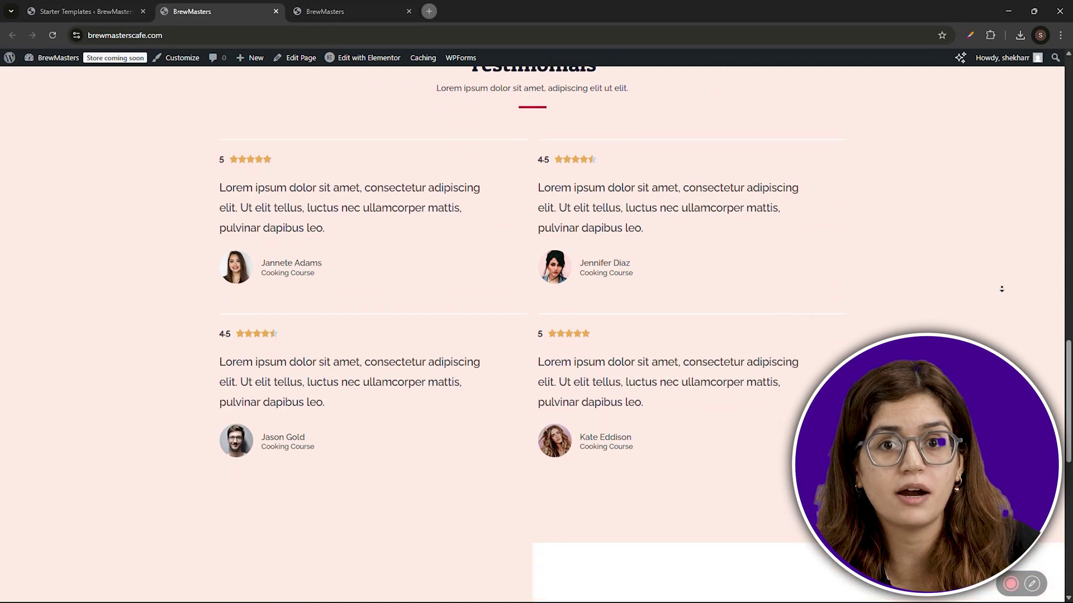
{"action": "scroll", "coordinate": [1001, 289], "scroll_direction": "down", "scroll_amount": 10}
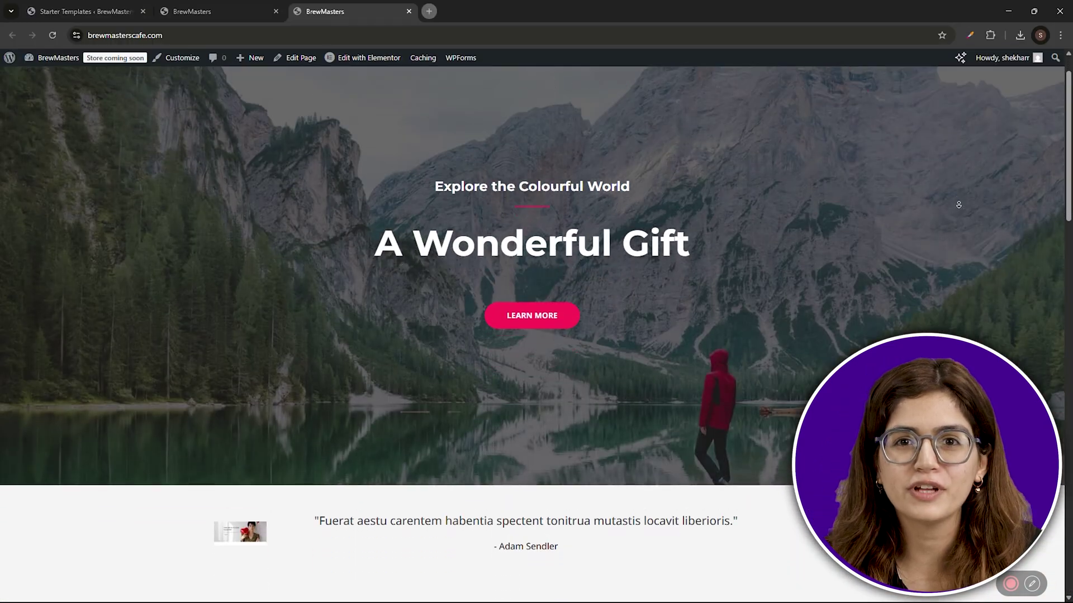
{"action": "scroll", "coordinate": [959, 211], "scroll_direction": "down", "scroll_amount": 10}
{"action": "scroll", "coordinate": [959, 211], "scroll_direction": "down", "scroll_amount": 15}
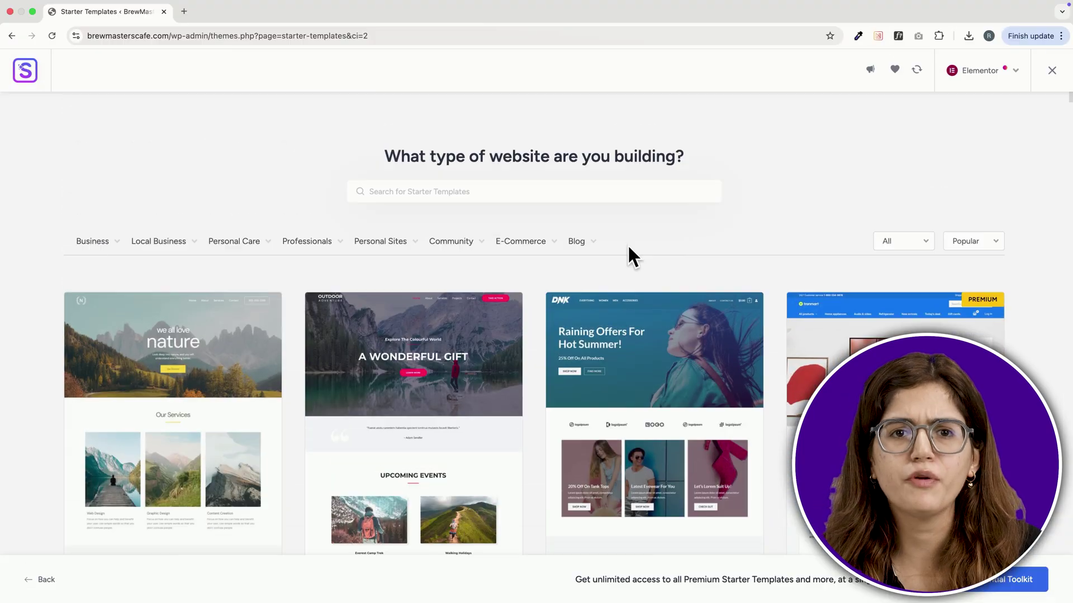
{"action": "scroll", "coordinate": [627, 247], "scroll_direction": "down", "scroll_amount": 3}
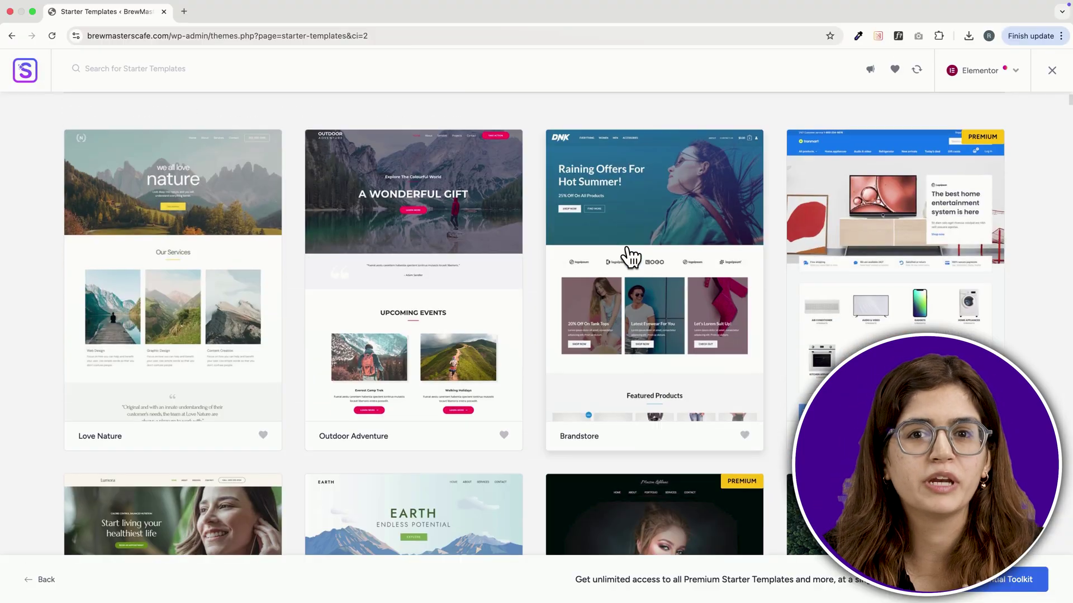
- Open Brizy's Birthday layout and scroll its Homepage preview down to the 'Everyone's invited!' section
{"action": "scroll", "coordinate": [630, 257], "scroll_direction": "down", "scroll_amount": 10}
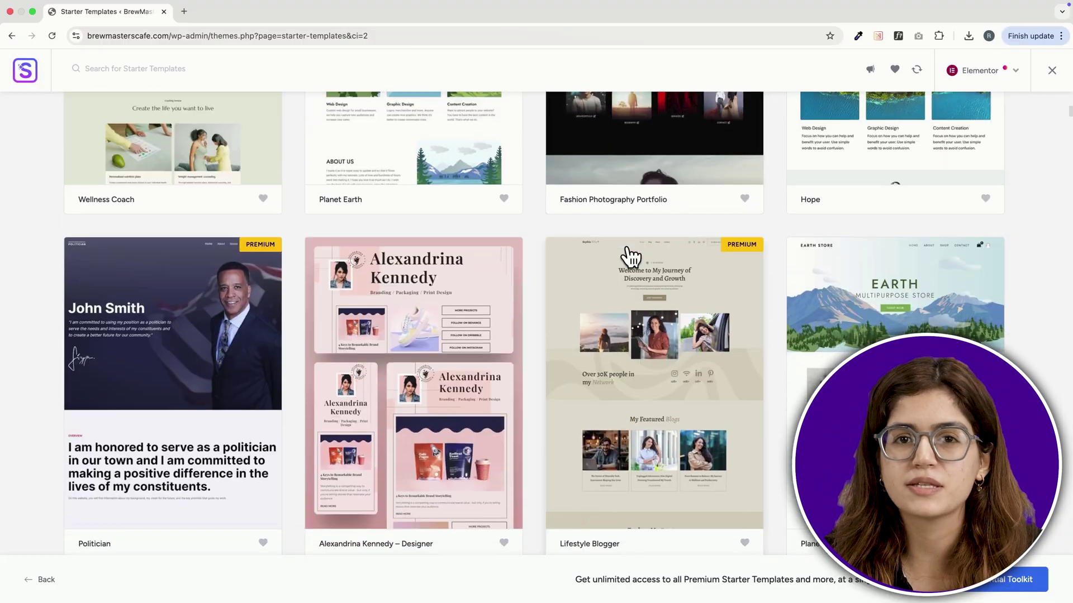
{"action": "scroll", "coordinate": [630, 257], "scroll_direction": "down", "scroll_amount": 3}
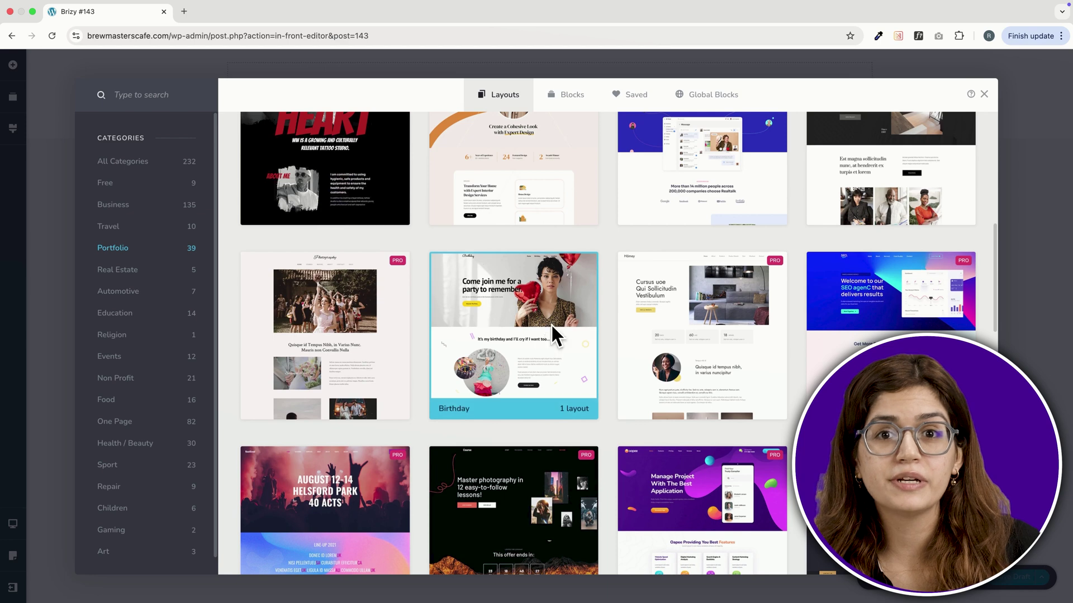
{"action": "left_click", "coordinate": [553, 335]}
{"action": "scroll", "coordinate": [549, 324], "scroll_direction": "down", "scroll_amount": 5}
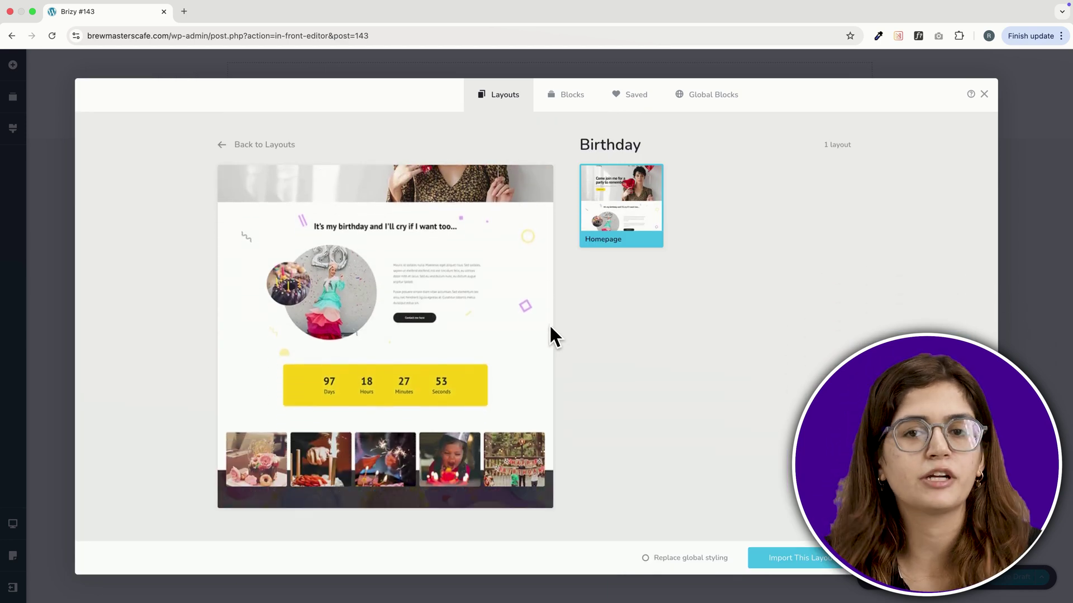
{"action": "scroll", "coordinate": [550, 325], "scroll_direction": "down", "scroll_amount": 5}
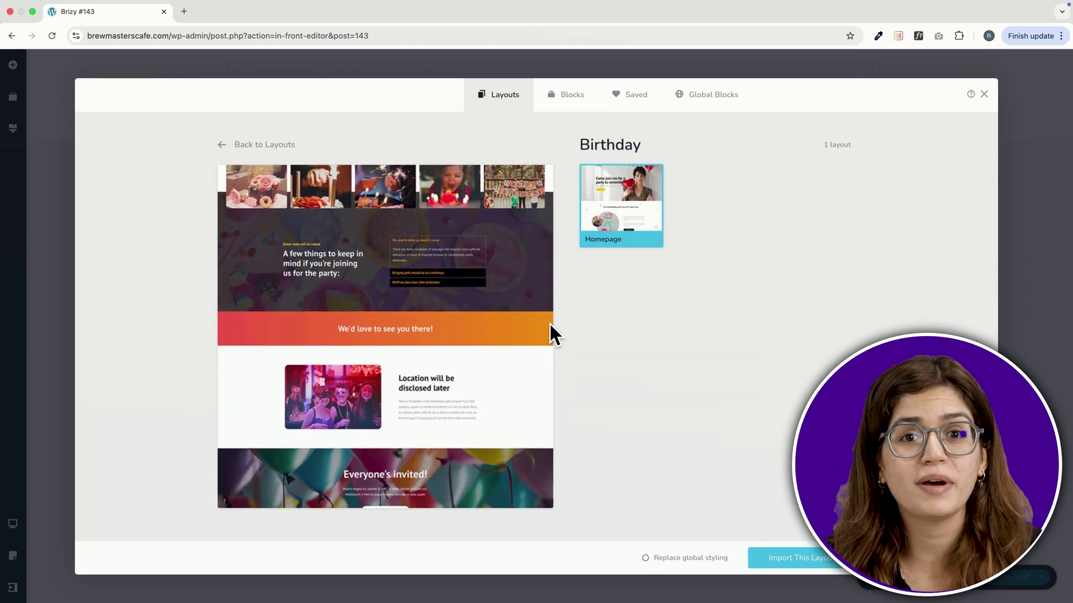